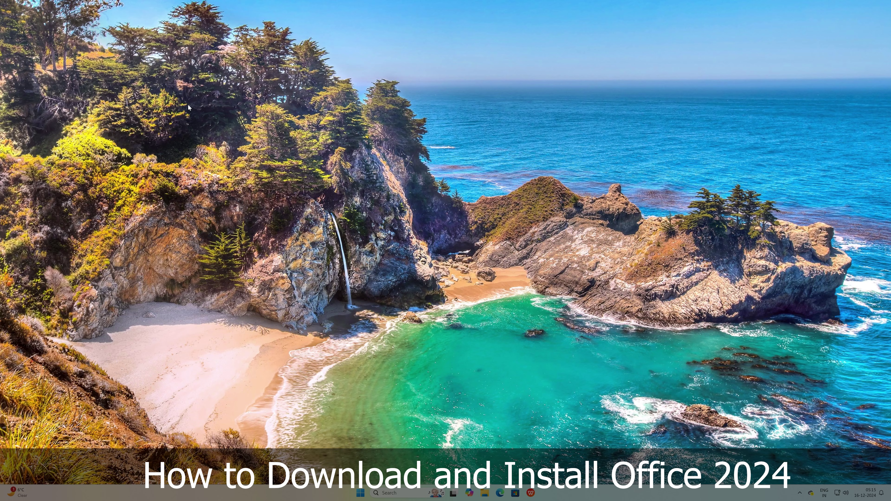
Step: Launch File Explorer and open Local Disk (C:)
click(360, 493)
click(408, 248)
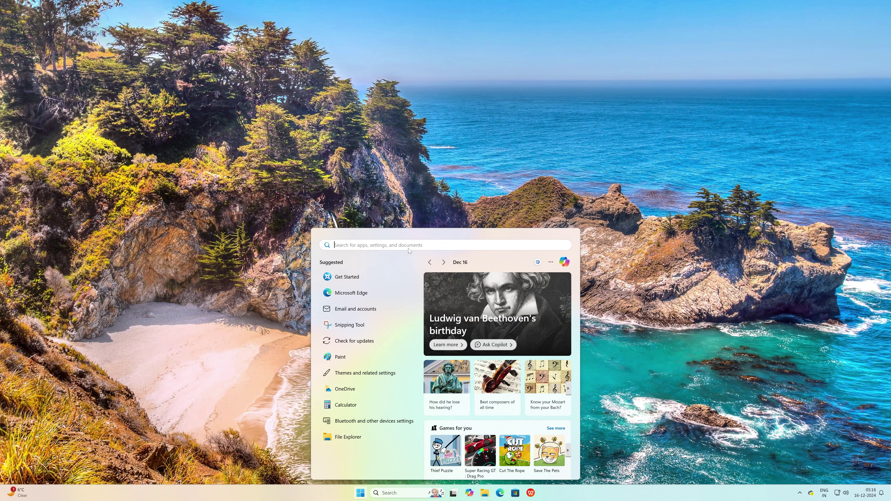
text(fi)
click(389, 301)
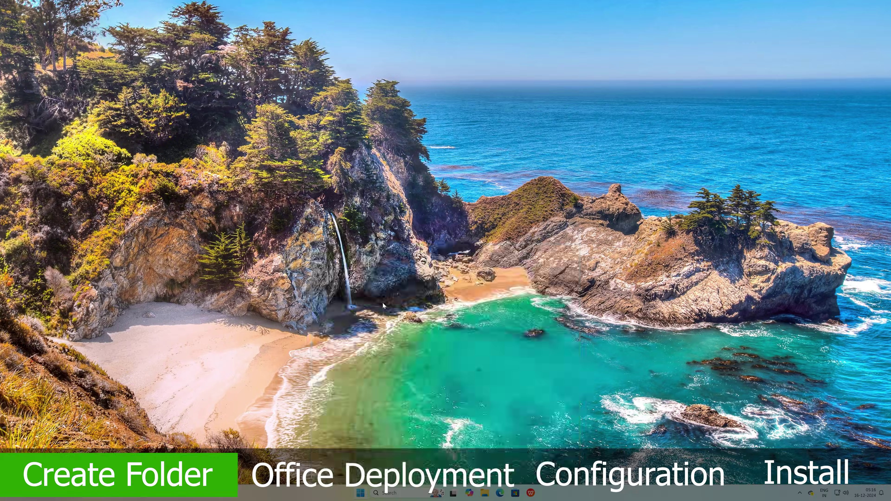
click(45, 226)
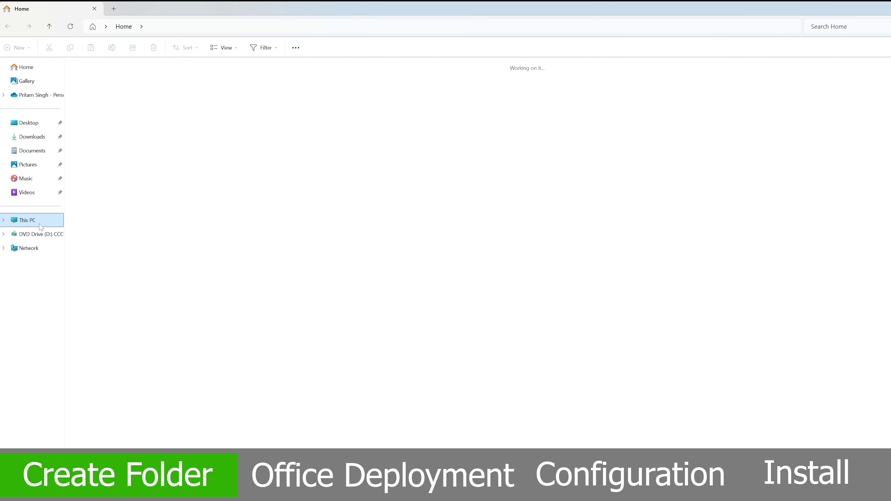
double_click(138, 98)
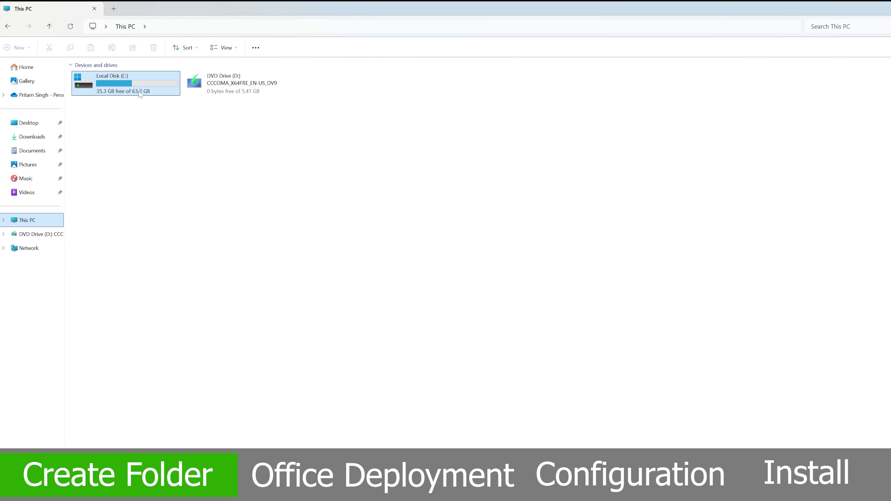
Step: Create a new folder named office in the root of C:
right_click(166, 225)
mouse_move(264, 292)
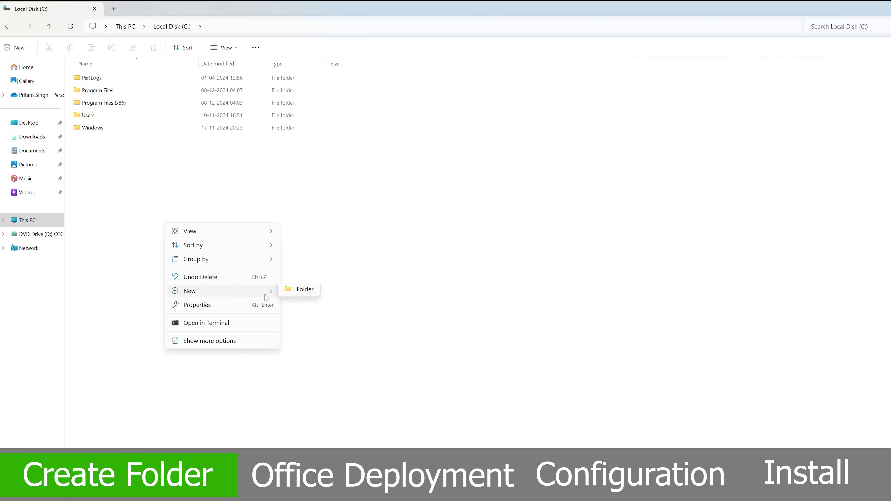
click(298, 292)
text(office)
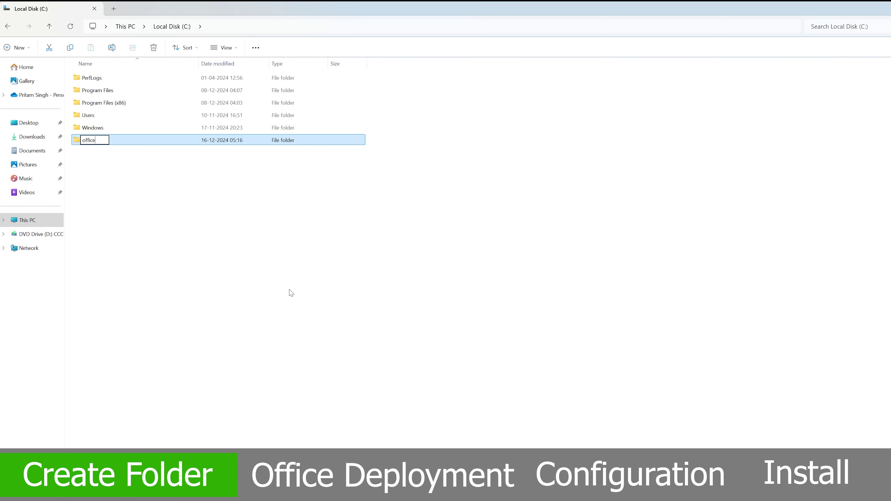
key(Return)
Step: Search Edge for 'office deployment tool' and open the Microsoft support page
click(447, 493)
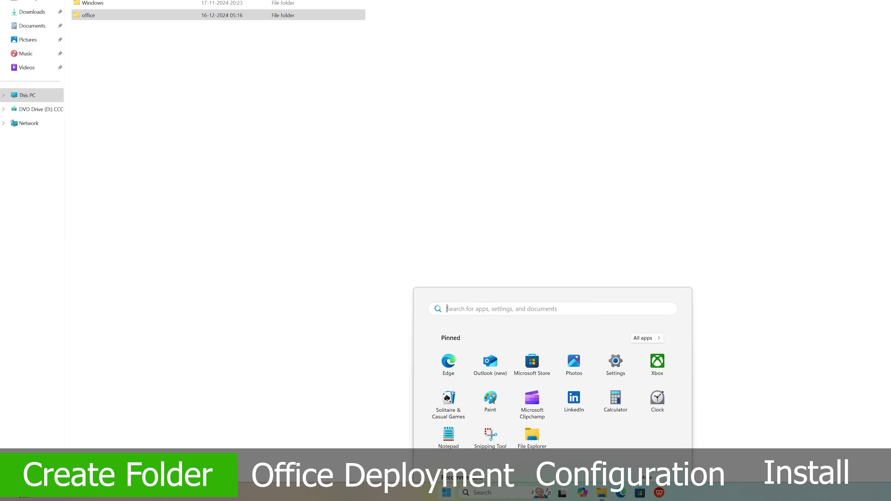
click(449, 236)
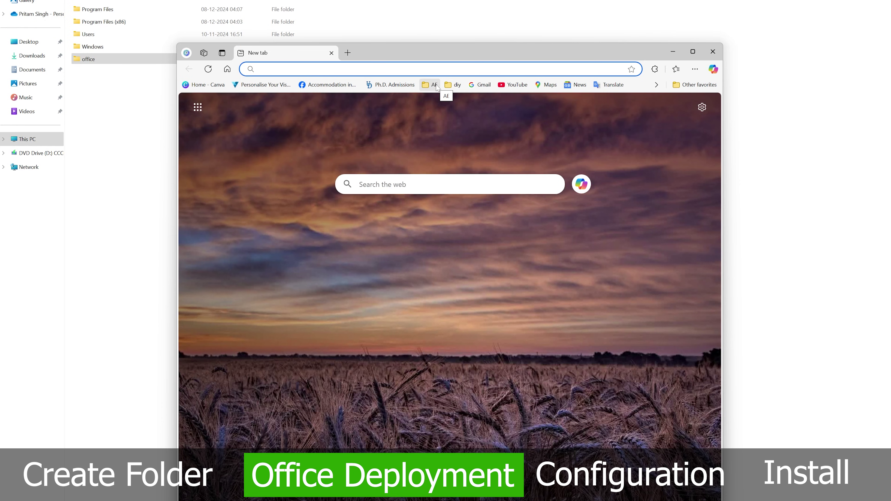
text(office depl)
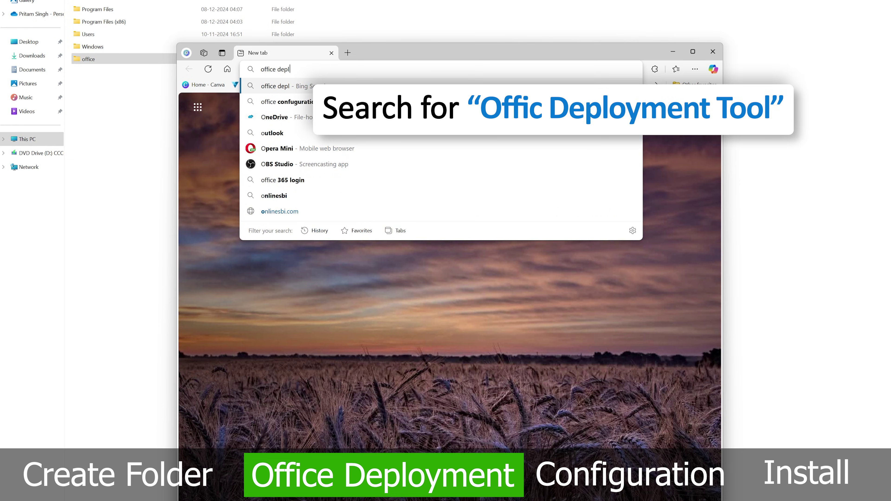
text(oyment tool)
key(Return)
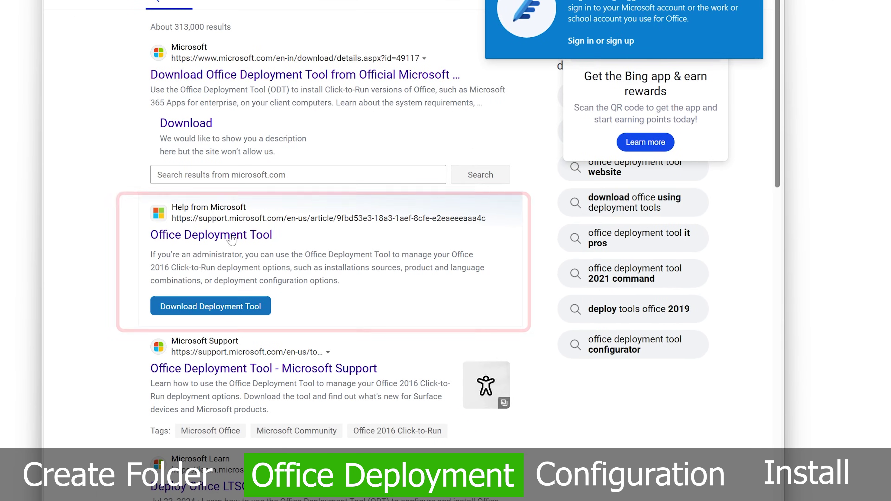
click(231, 237)
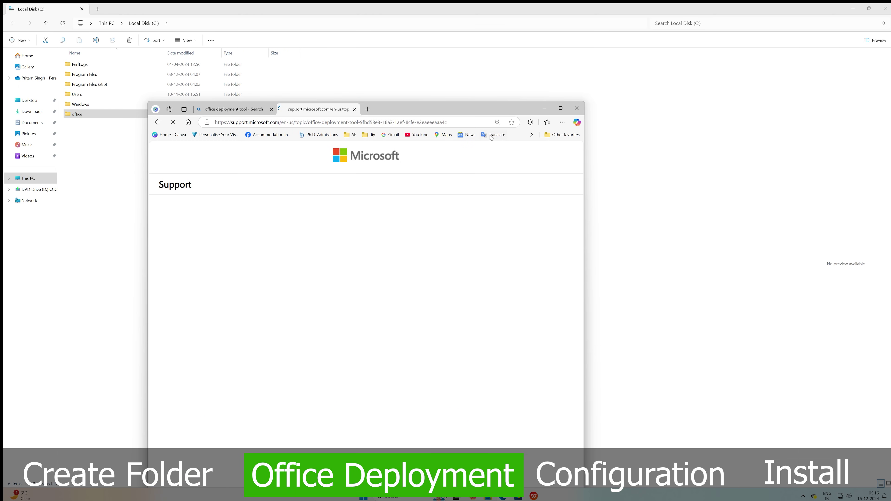
Step: Download officedeploymenttool_18129-20030.exe and run it
click(560, 108)
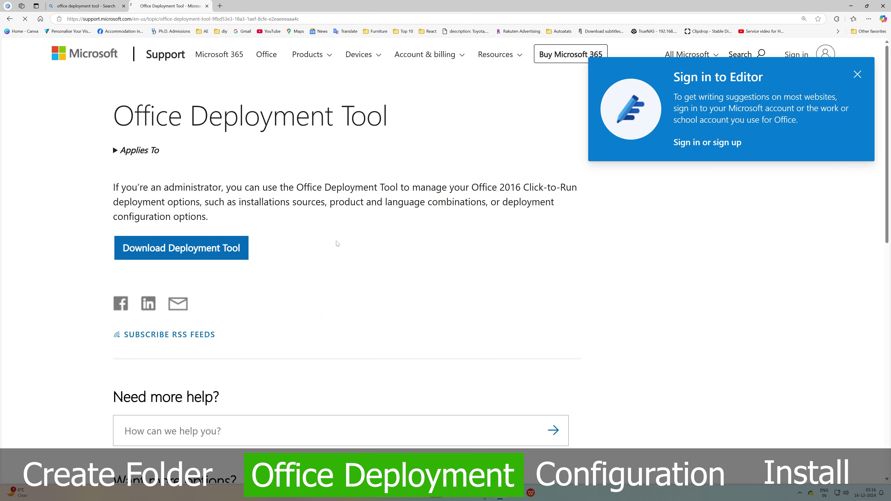
click(238, 250)
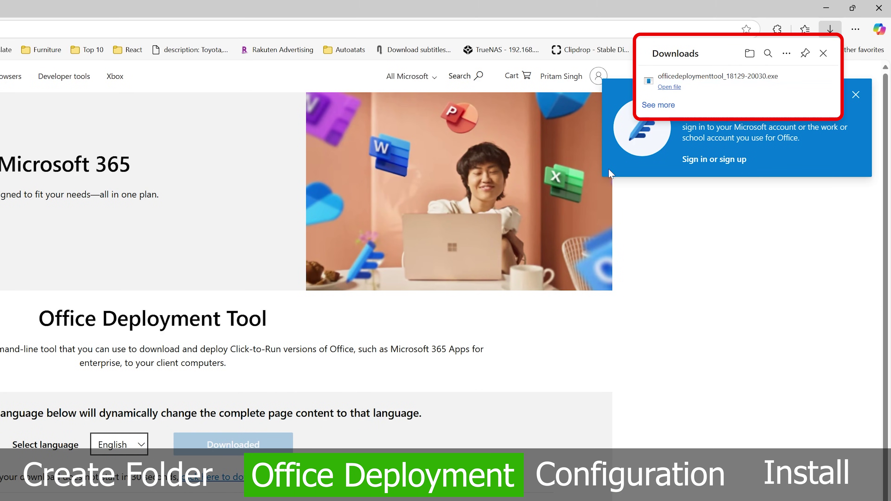
click(668, 88)
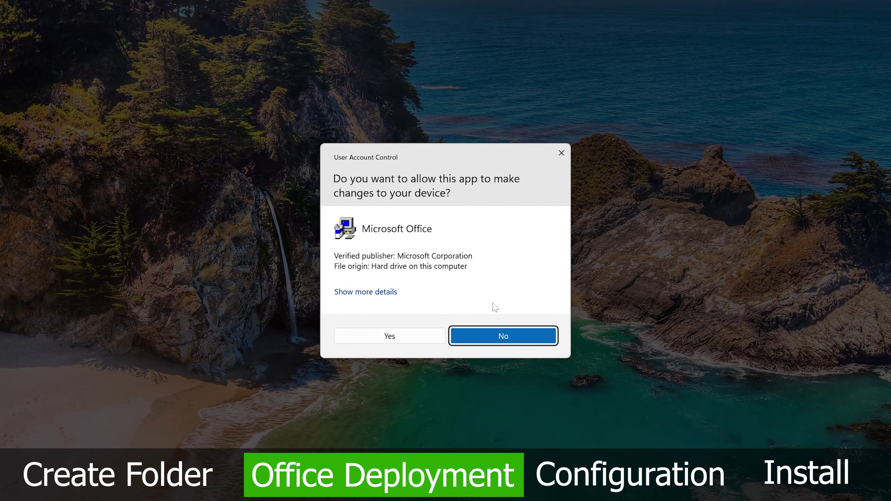
Step: Allow the installer to run and accept the Microsoft Software License Terms
click(409, 304)
click(276, 352)
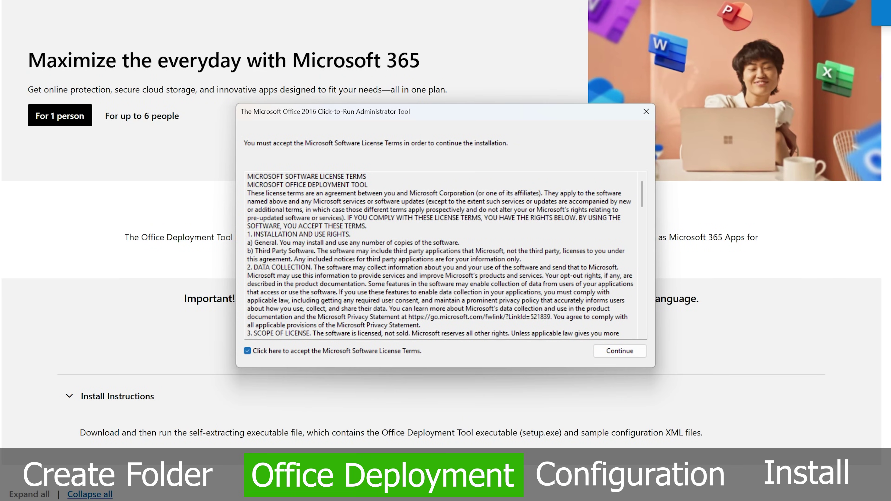
click(613, 349)
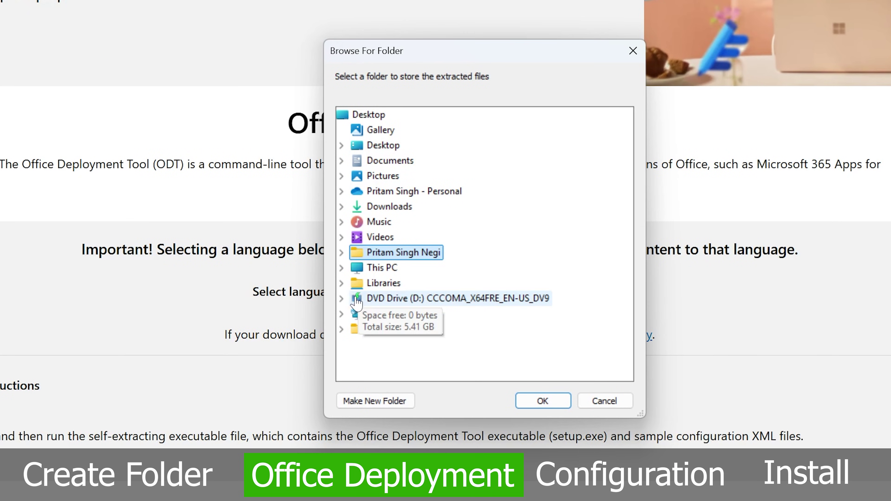
Step: Extract the deployment files into C:\office and dismiss the success message
click(346, 269)
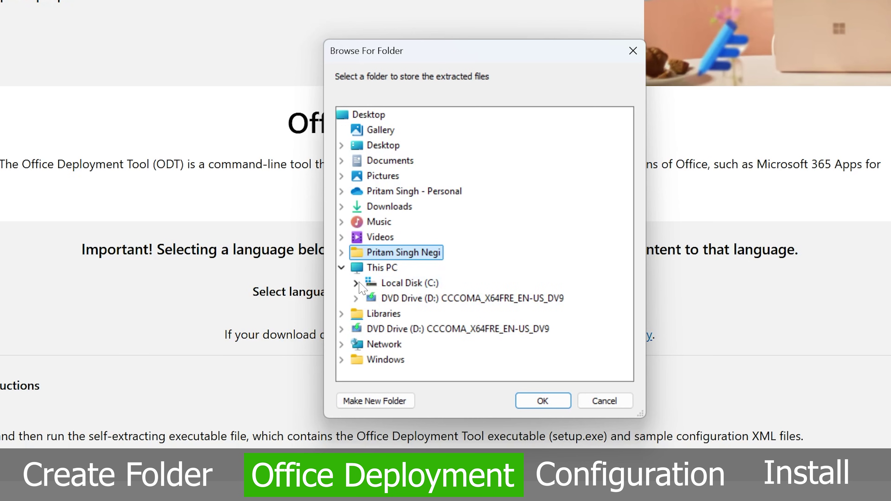
click(356, 283)
scroll(386, 351, down, 1)
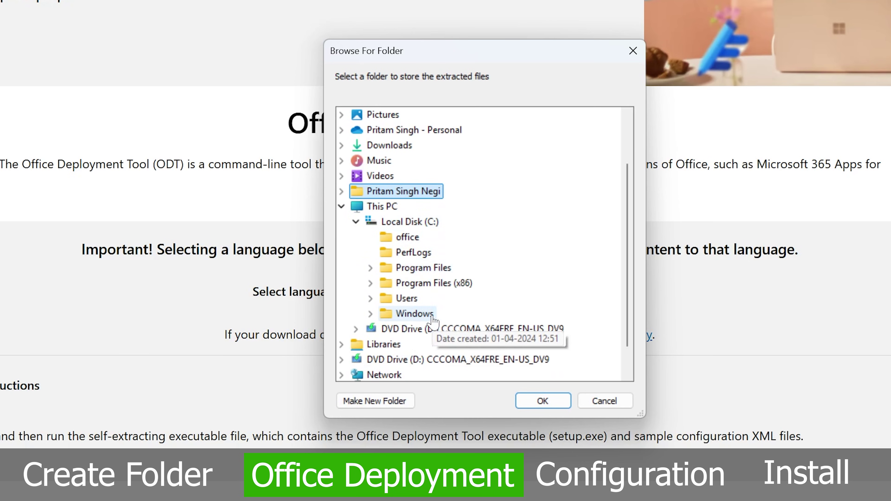
click(394, 238)
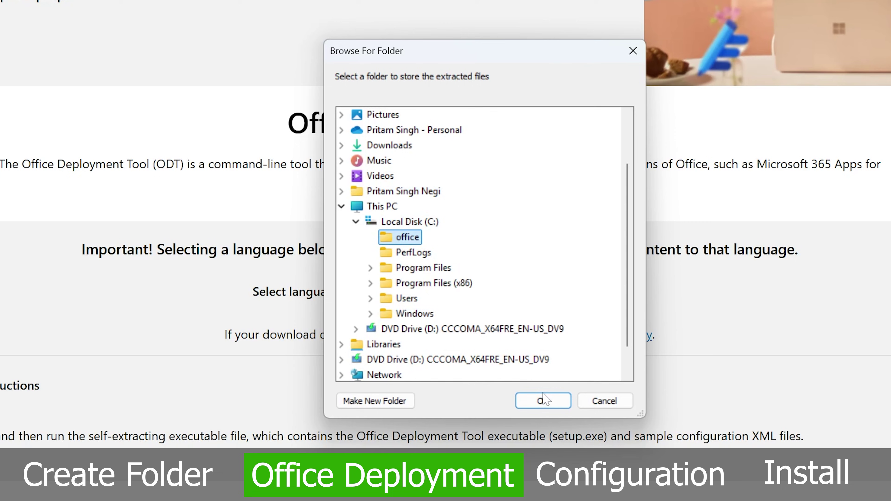
click(542, 401)
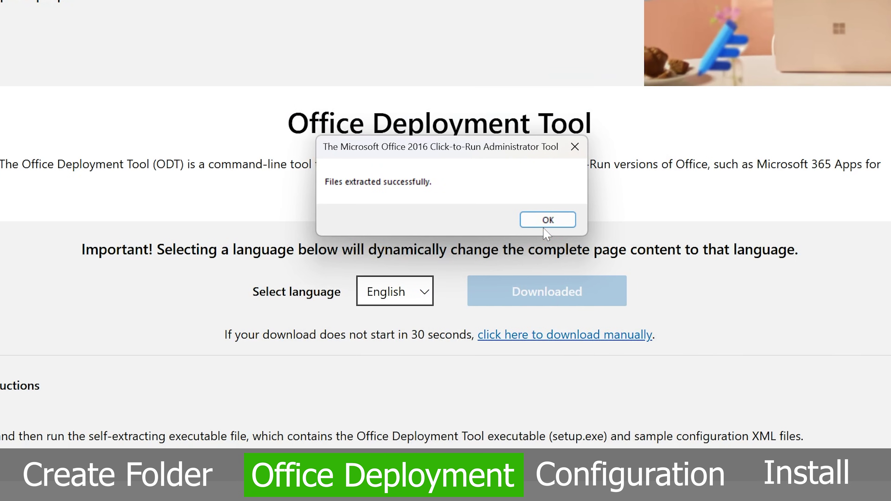
click(547, 221)
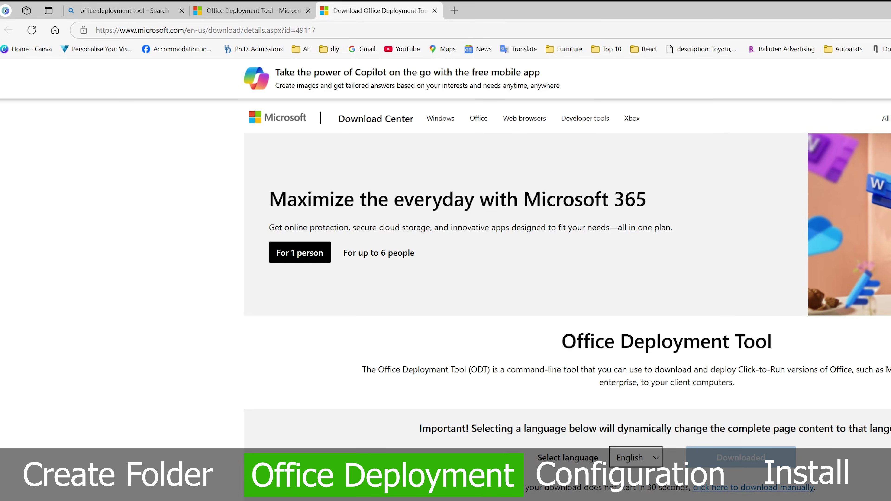
Step: Search Bing for 'office customisation tool' and open the Microsoft 365 Apps admin center result
key(ctrl+l)
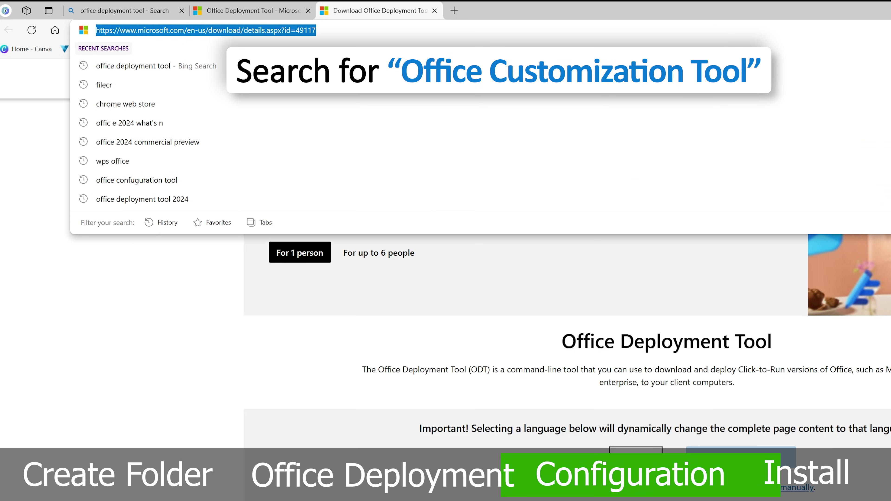
text(office cu)
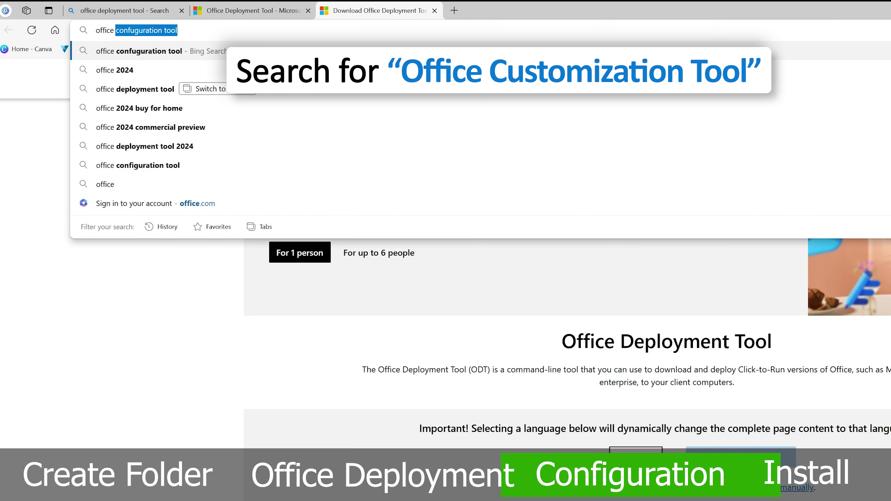
text(stima)
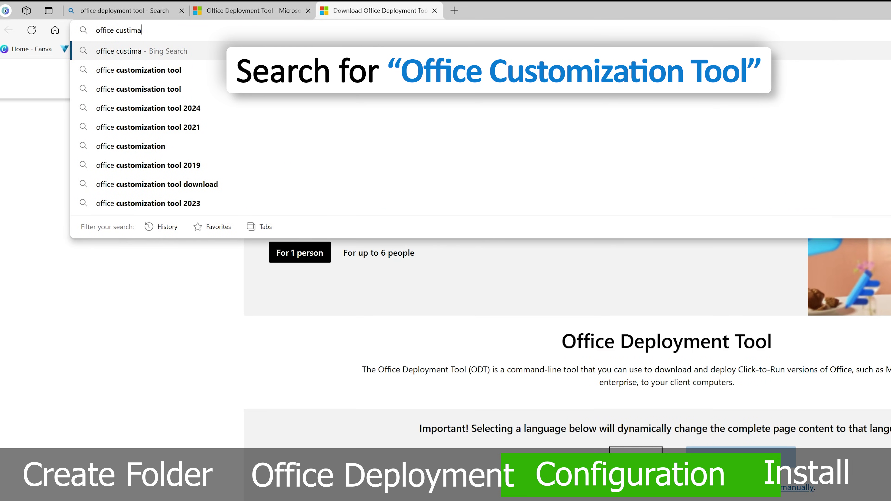
key(Down)
key(Down)
key(Return)
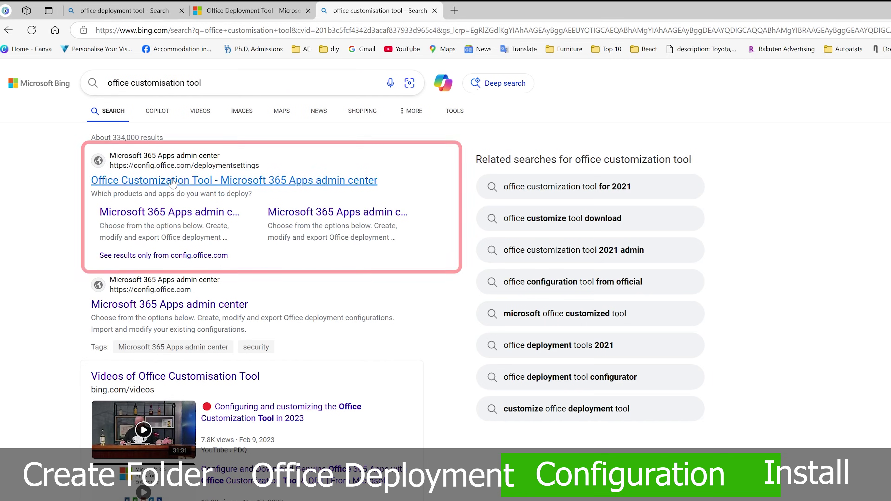
click(174, 182)
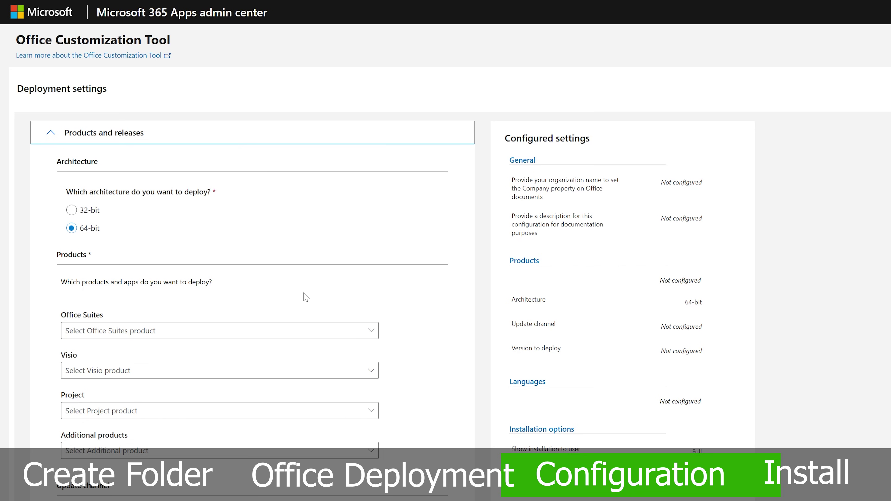
Step: Choose Office LTSC Professional Plus 2024 - Volume License as the Office suite
scroll(304, 297, down, 3)
click(304, 229)
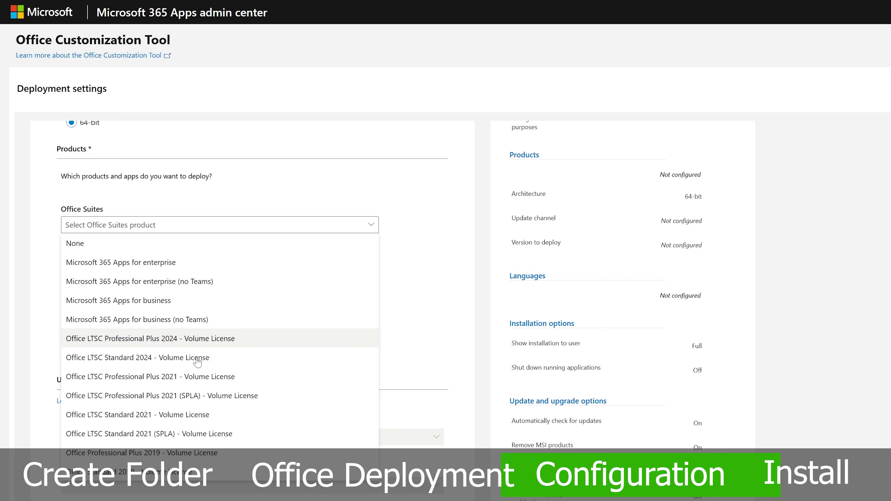
click(114, 339)
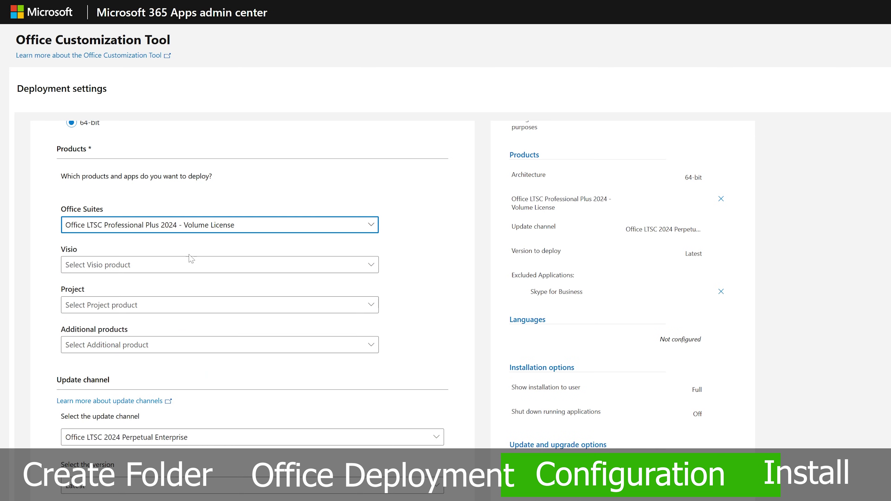
Step: Exclude Access from the apps and bring up the primary language list
scroll(249, 392, down, 4)
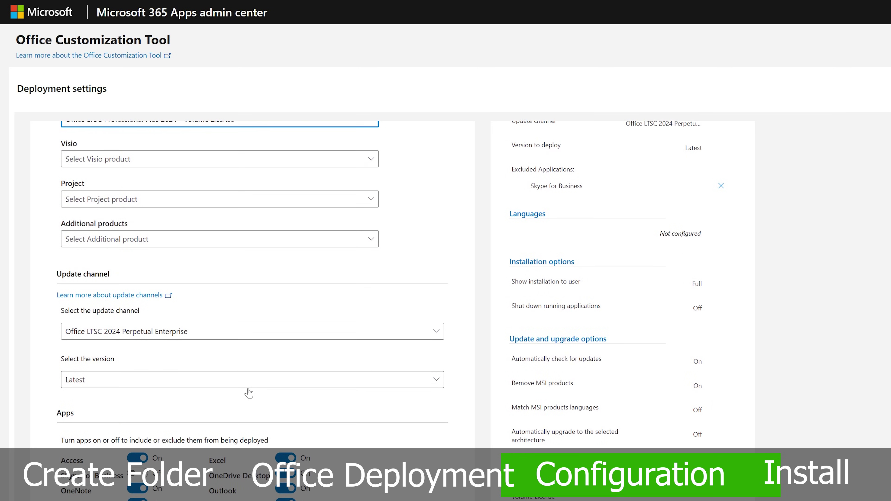
scroll(122, 419, down, 4)
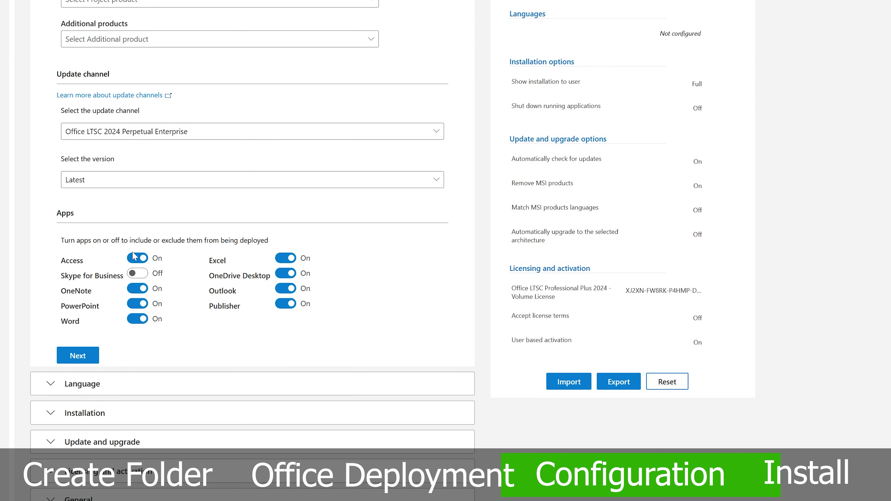
click(137, 258)
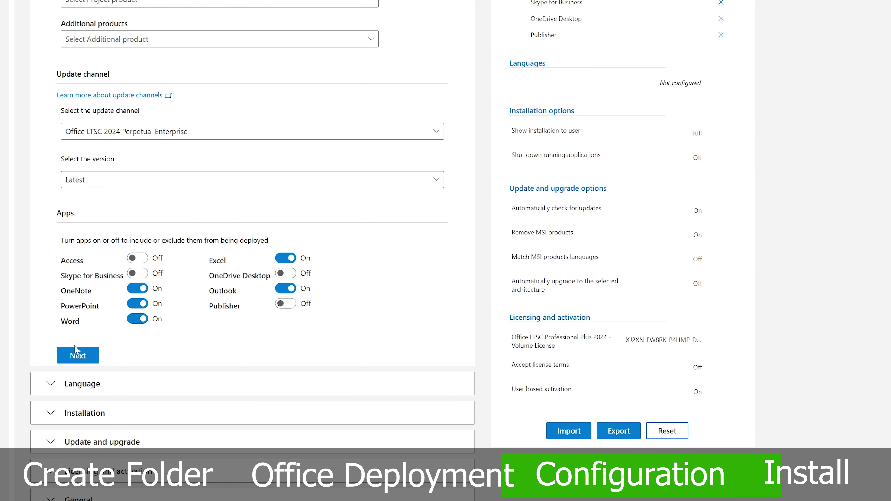
click(75, 353)
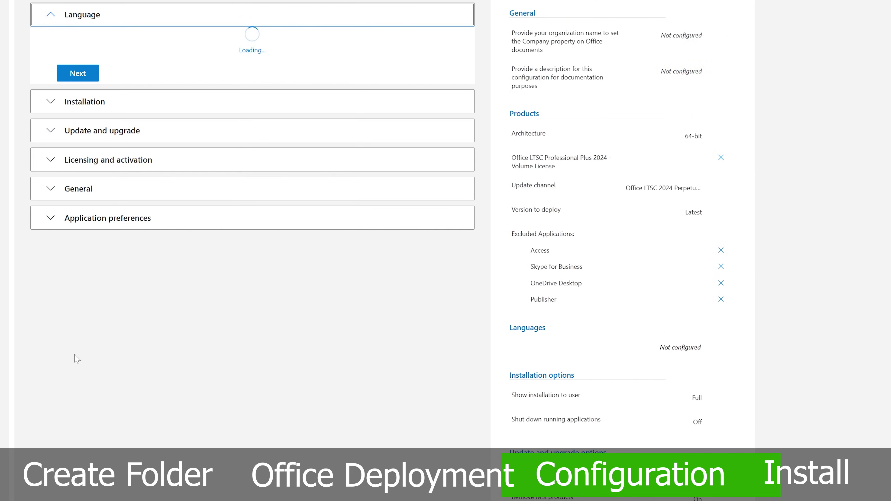
click(203, 95)
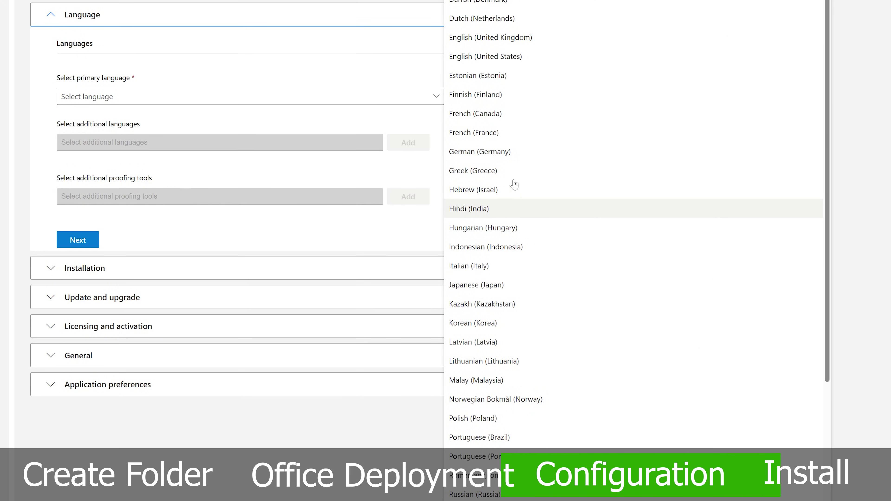
Step: Set English (United States) as the primary language and keep the installation defaults
click(499, 58)
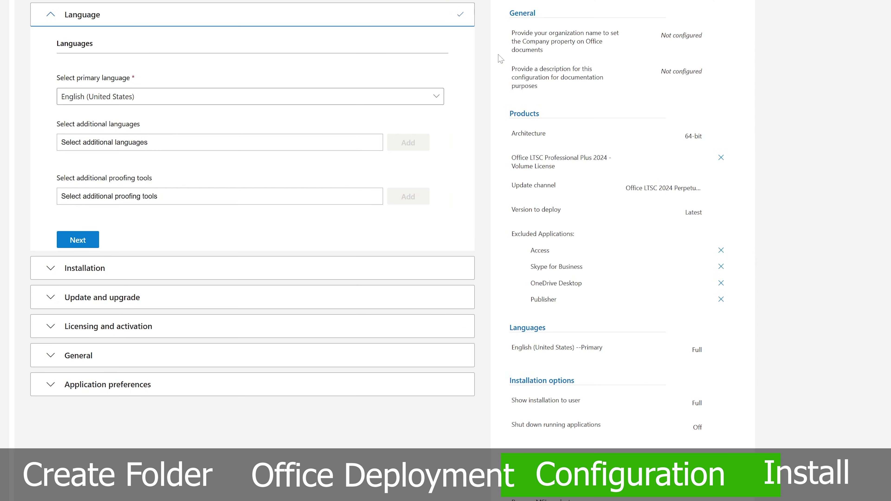
click(89, 240)
click(81, 305)
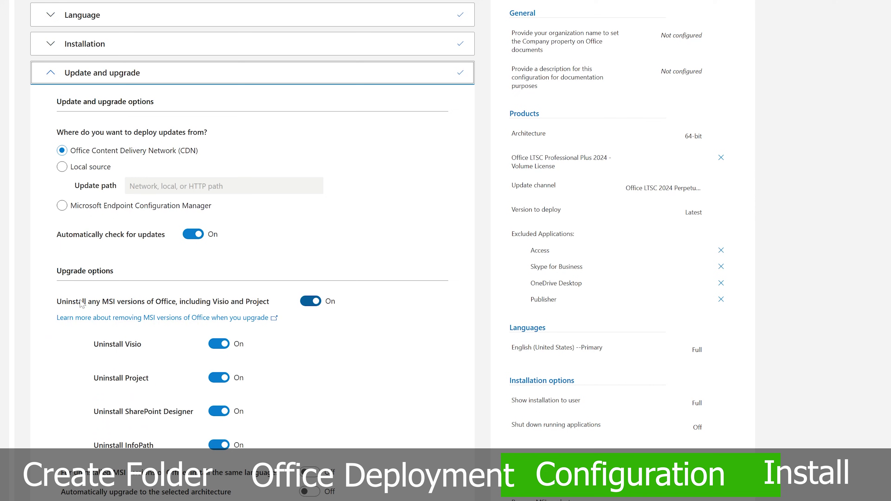
Step: Keep the default update, licensing, general and application preference settings and finish
scroll(80, 306, down, 5)
click(78, 324)
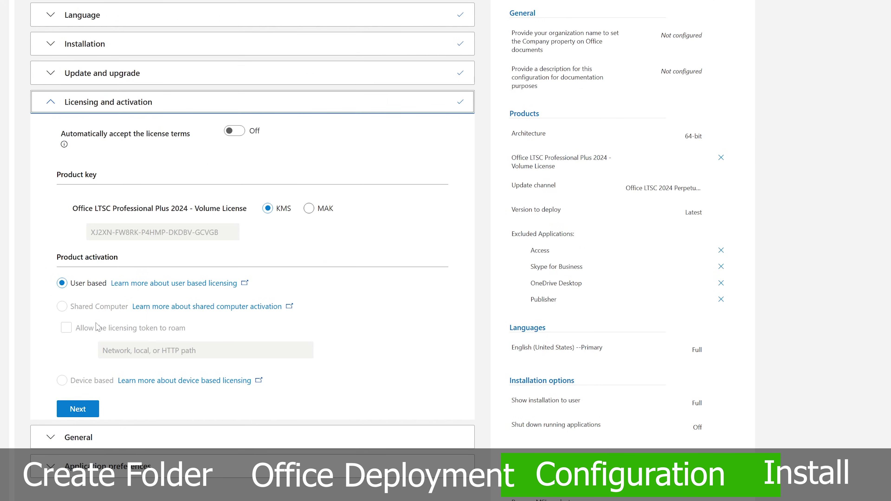
scroll(137, 308, down, 5)
click(87, 203)
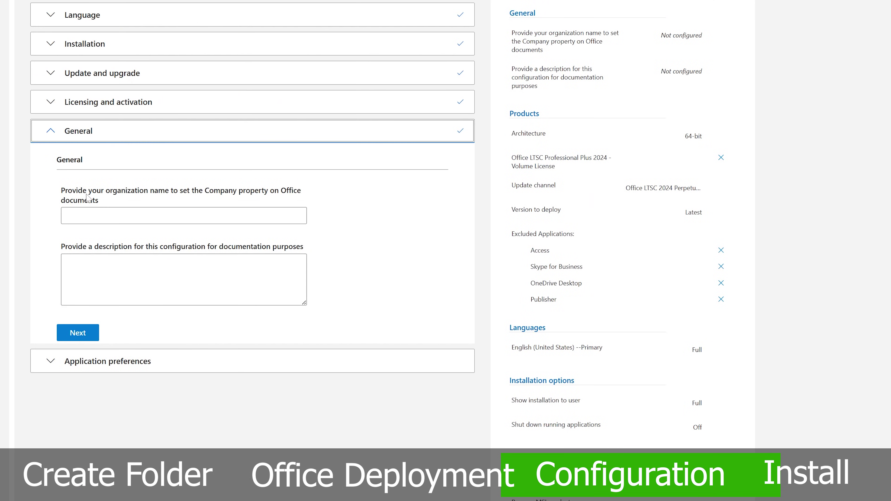
click(83, 337)
scroll(83, 340, down, 8)
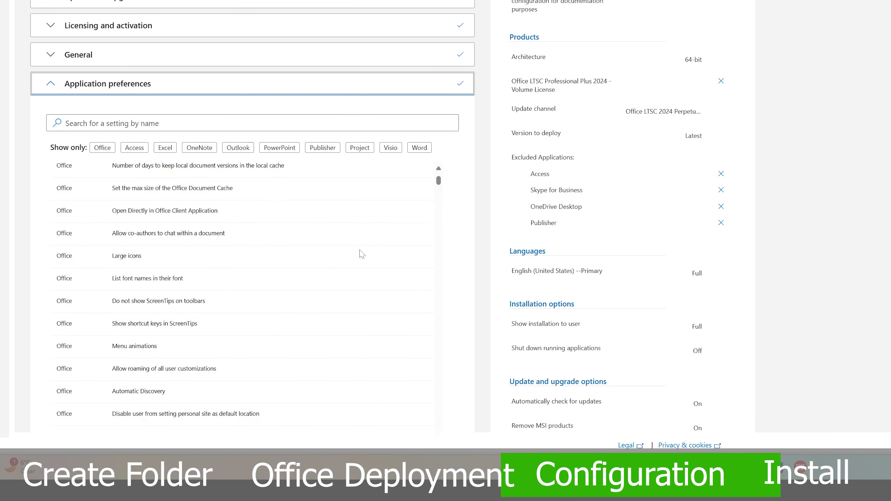
click(77, 366)
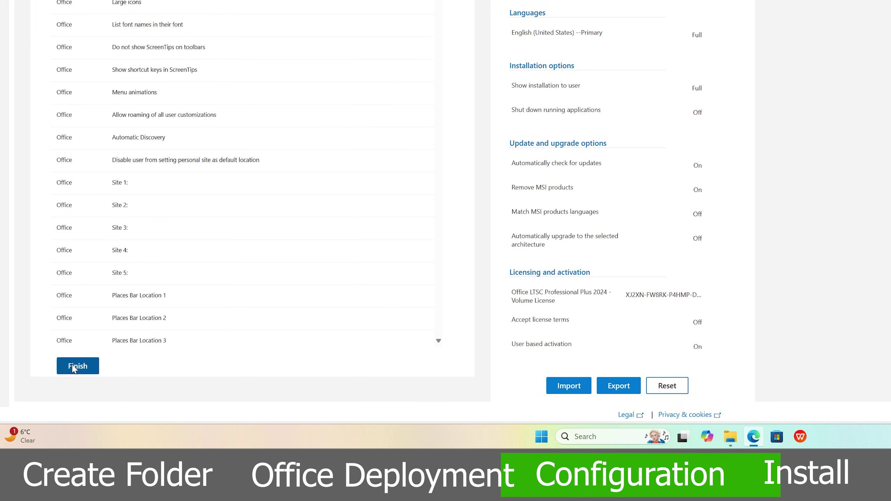
Step: Export Configuration.xml with Office Open XML default formats and keep it in Downloads
click(612, 383)
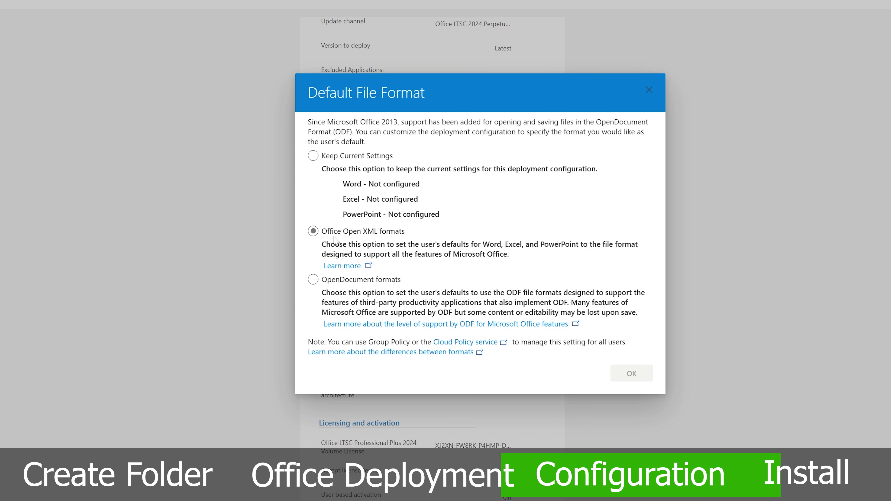
click(313, 232)
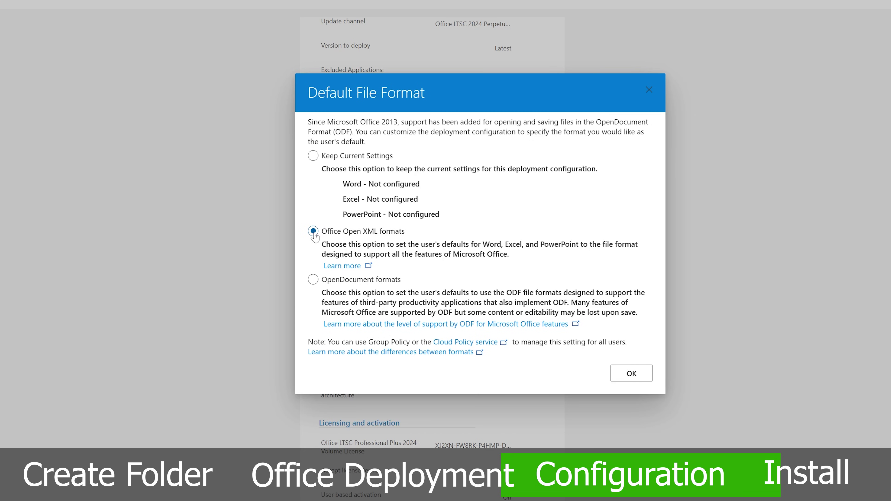
click(626, 375)
click(502, 276)
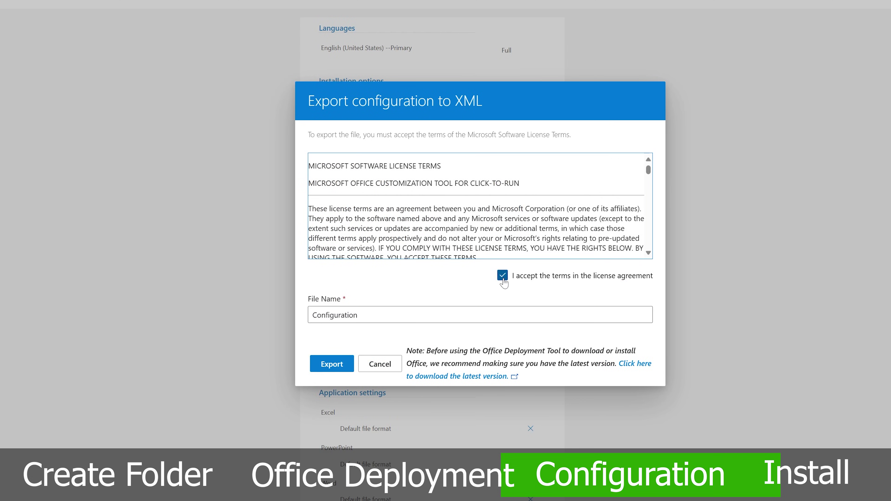
click(345, 370)
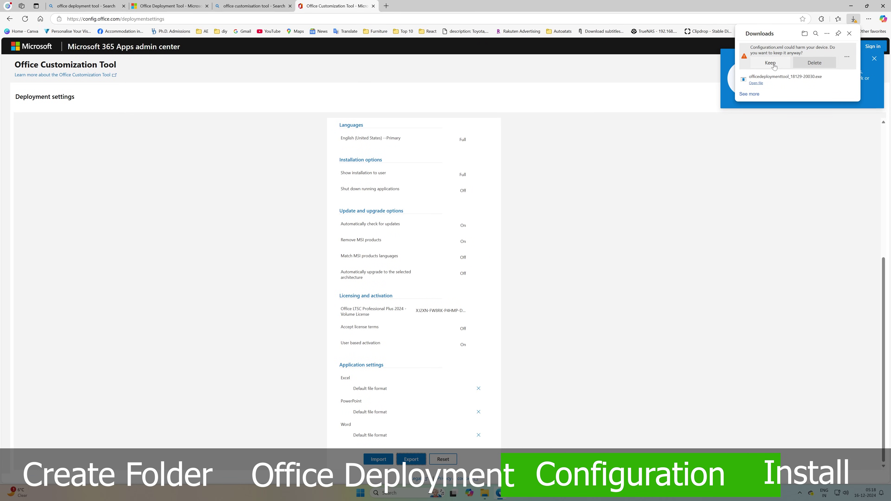
click(770, 63)
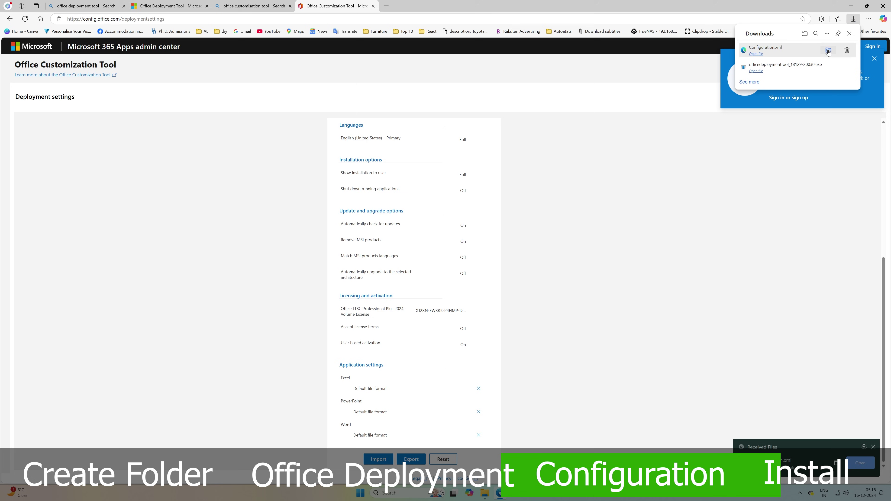
click(828, 52)
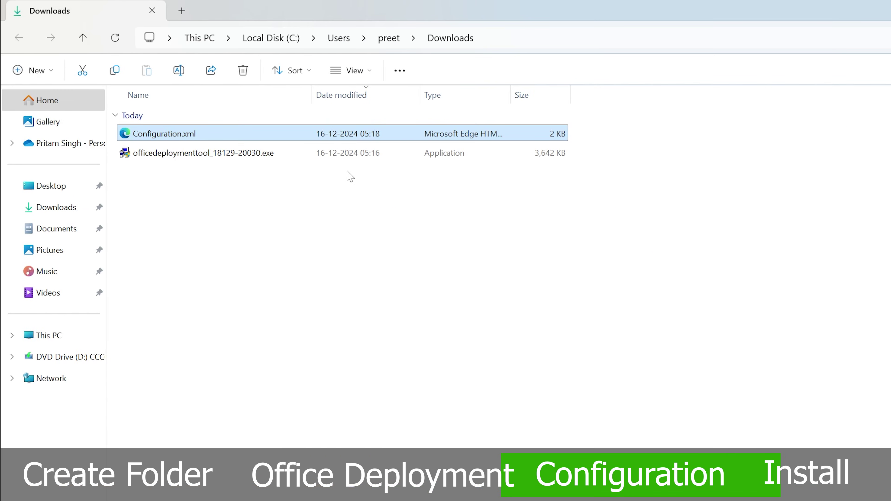
Step: Move Configuration.xml from Downloads into C:\office
key(ctrl+x)
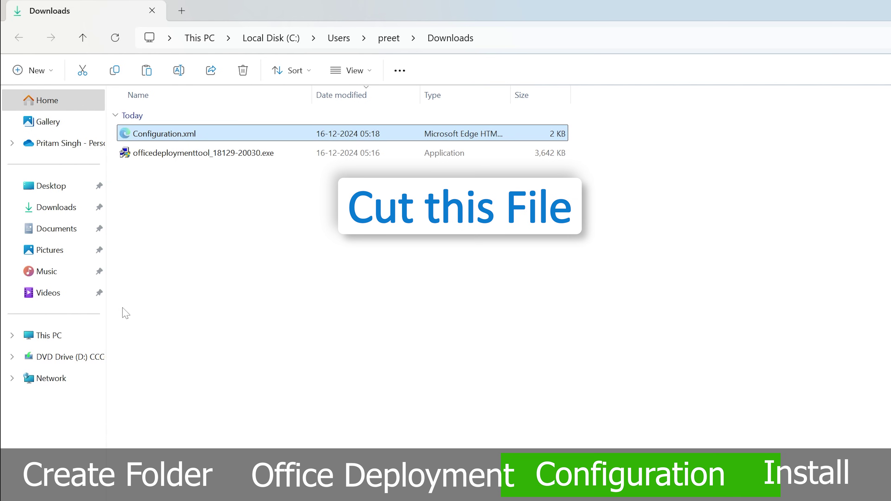
click(61, 342)
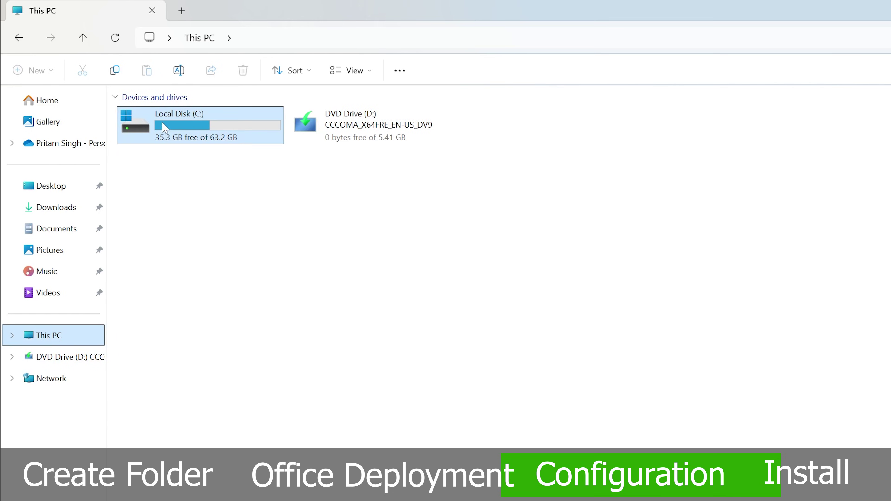
double_click(177, 140)
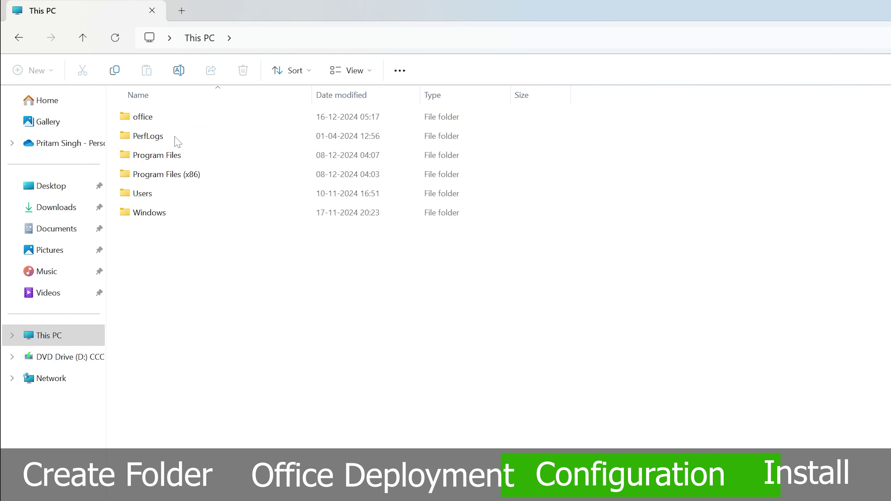
double_click(172, 122)
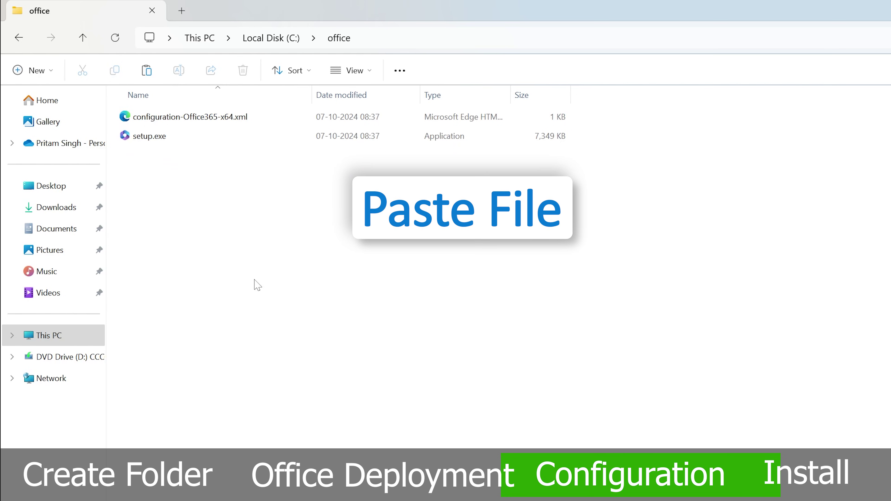
key(ctrl+v)
Step: Permanently delete configuration-Office365-x64.xml and copy the C:\office folder path
key(shift+Down)
click(245, 141)
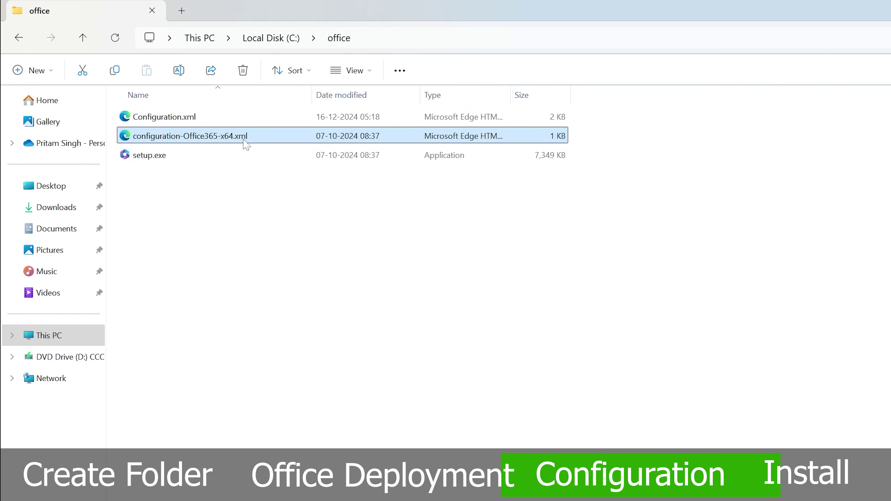
key(shift+Delete)
key(Return)
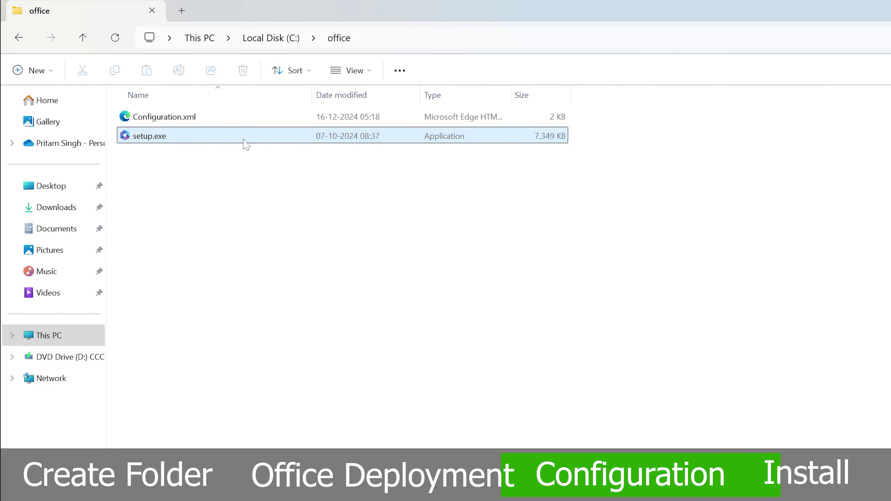
click(401, 41)
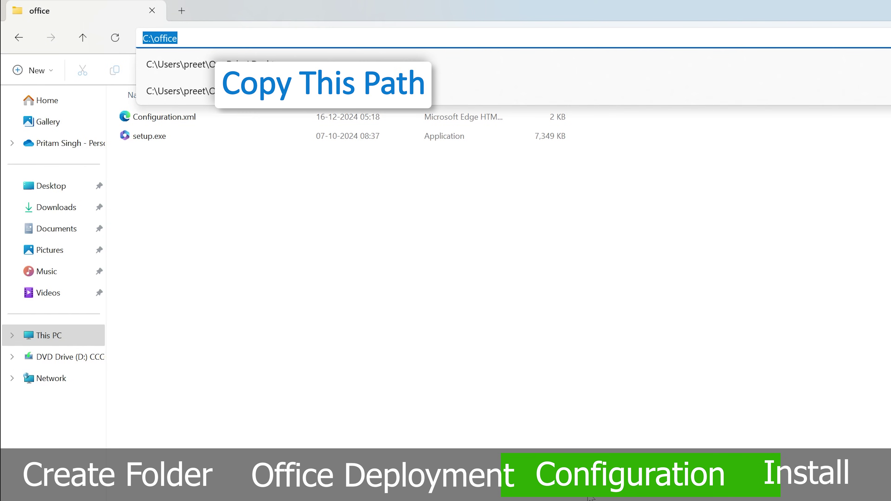
key(super)
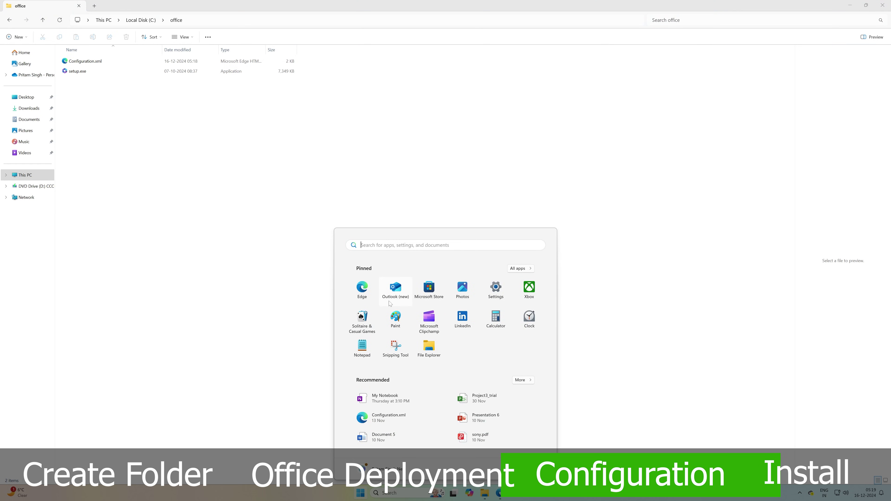
Step: Start Command Prompt as administrator
text(cm)
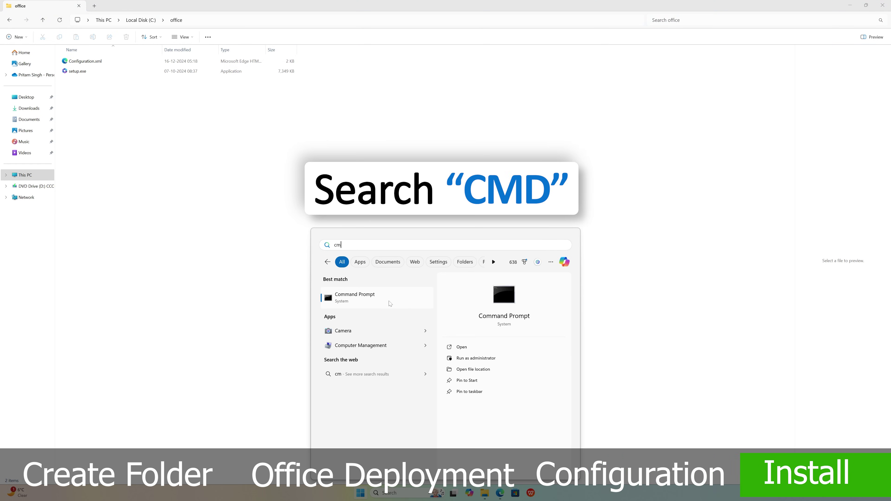
click(490, 361)
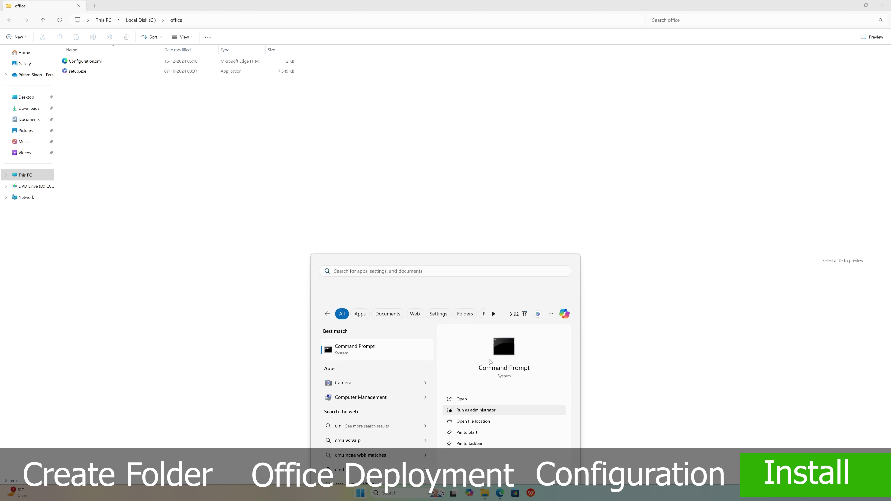
click(415, 299)
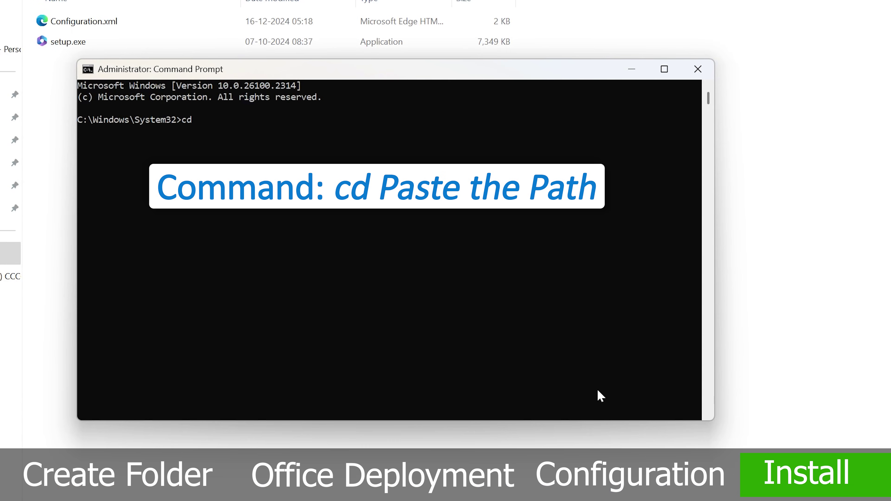
Step: Change to C:\office and run setup /configure configuration.xml
text(cd)
key(ctrl+v)
key(Return)
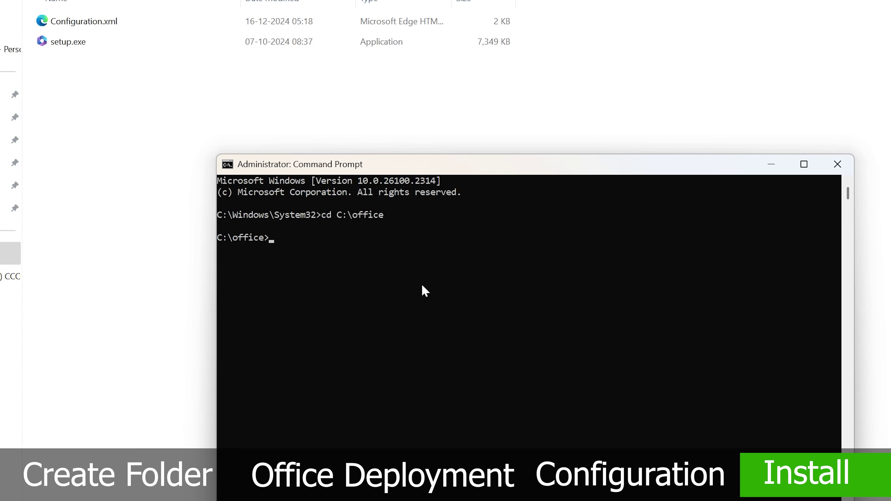
text(setup /configure configuration.xml)
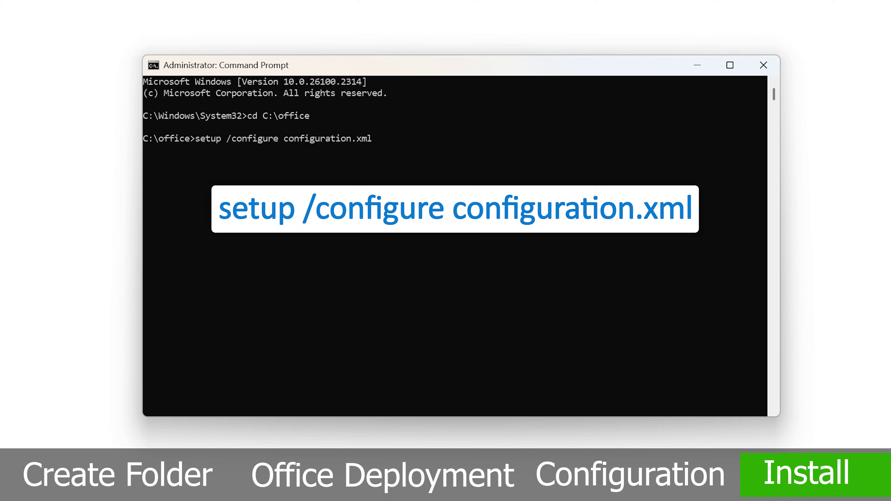
key(Return)
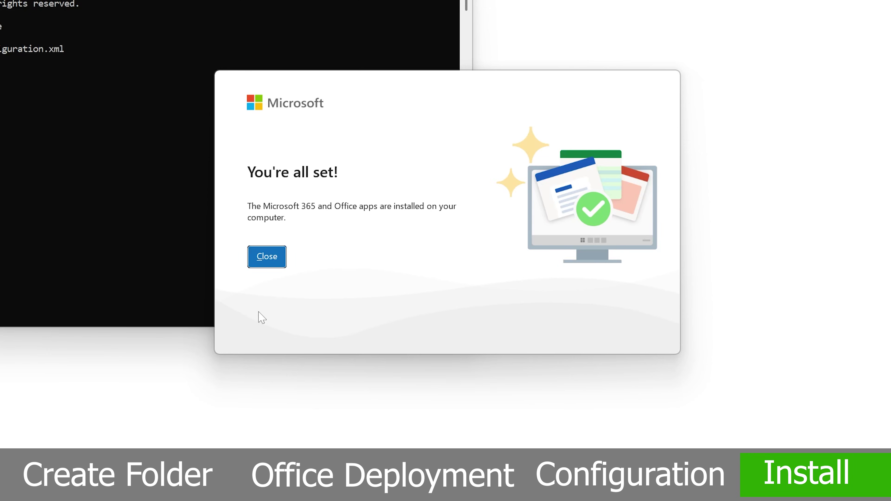
Step: Close the completion notice and console, then launch Excel with a blank workbook, Book1
click(270, 256)
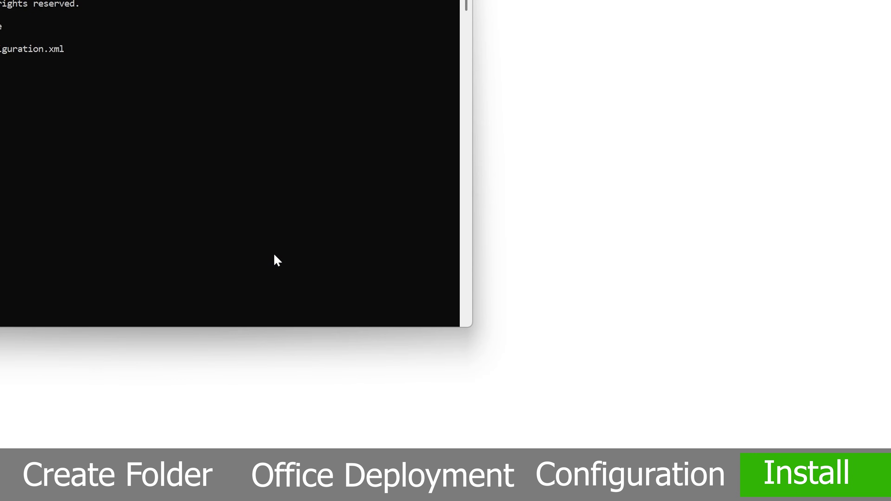
click(466, 1)
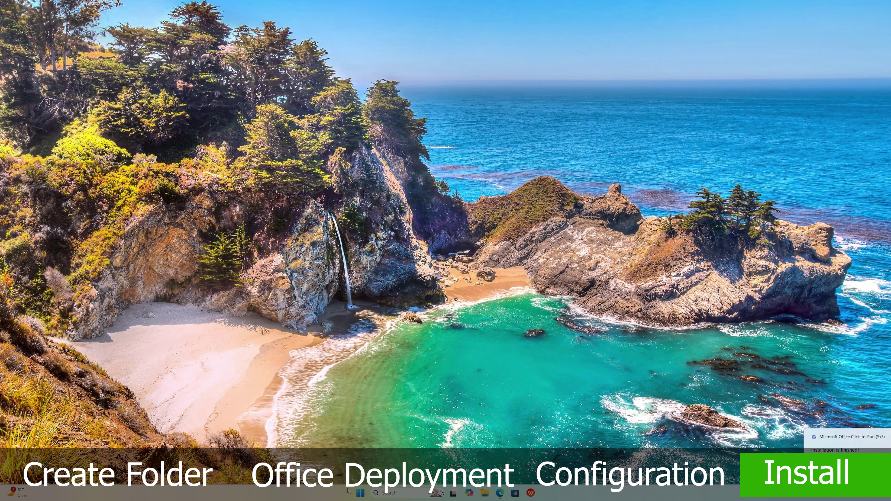
key(super)
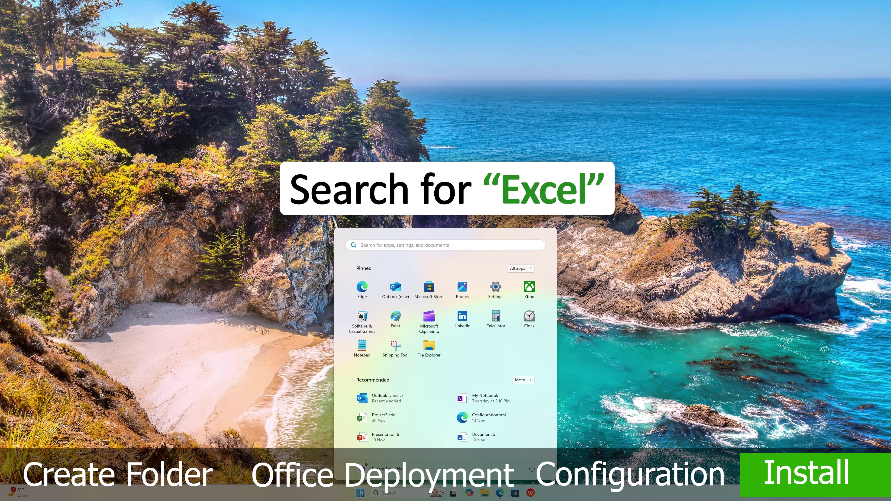
text(ec)
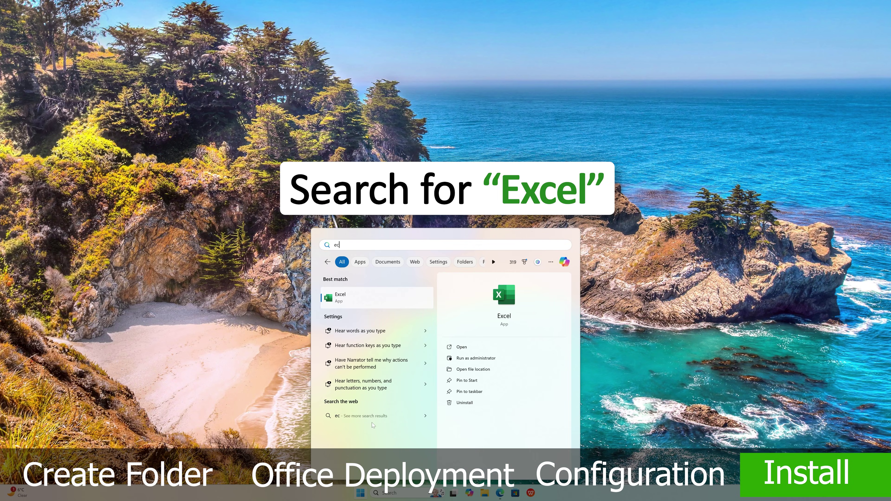
click(358, 298)
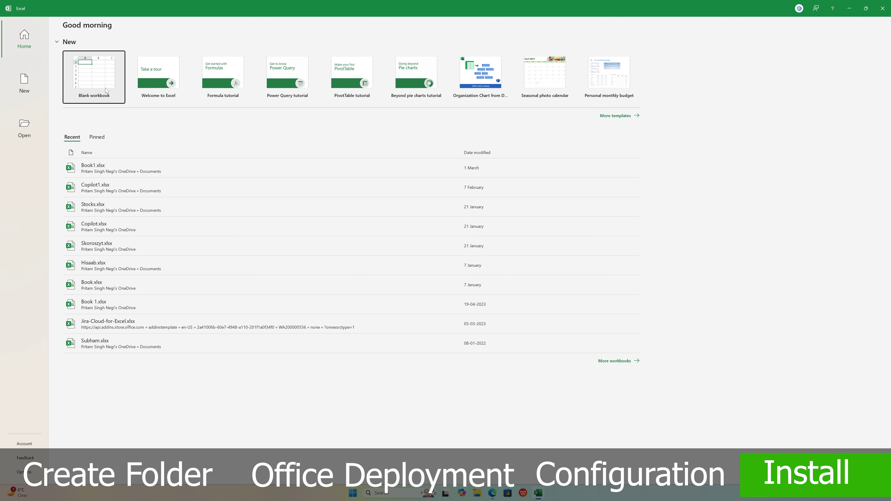
click(107, 91)
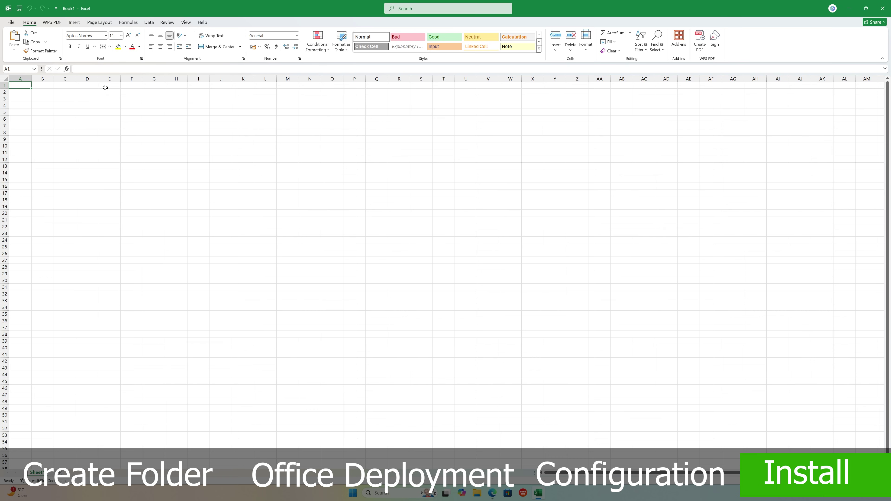